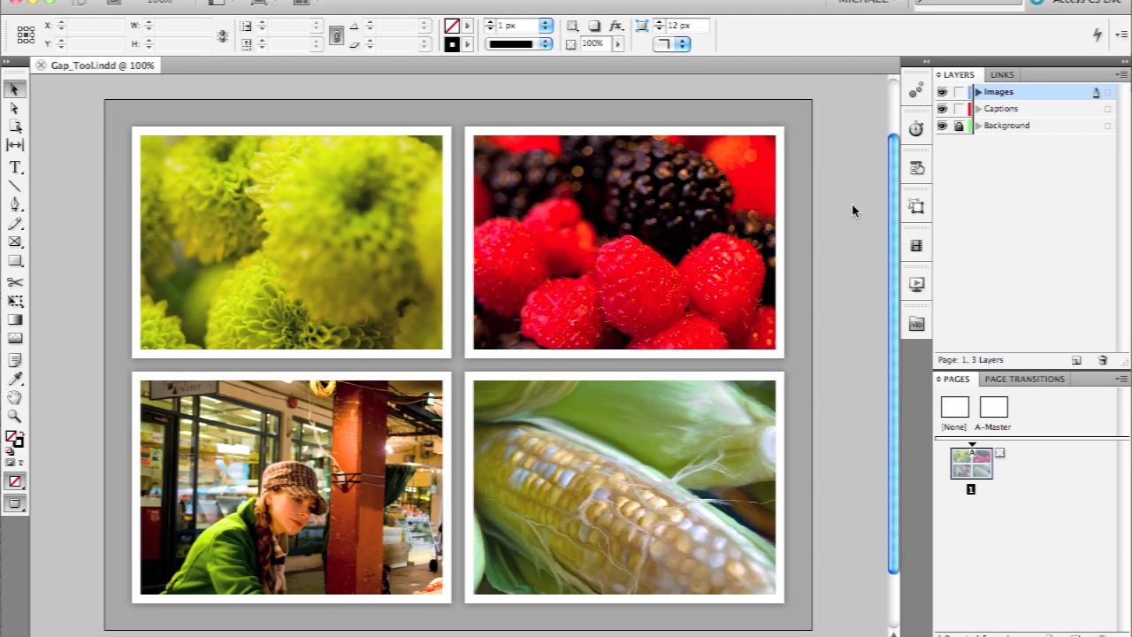
Step: Select the raspberry, flower and girl photo frames in turn, then clear the selection
left_click(572, 285)
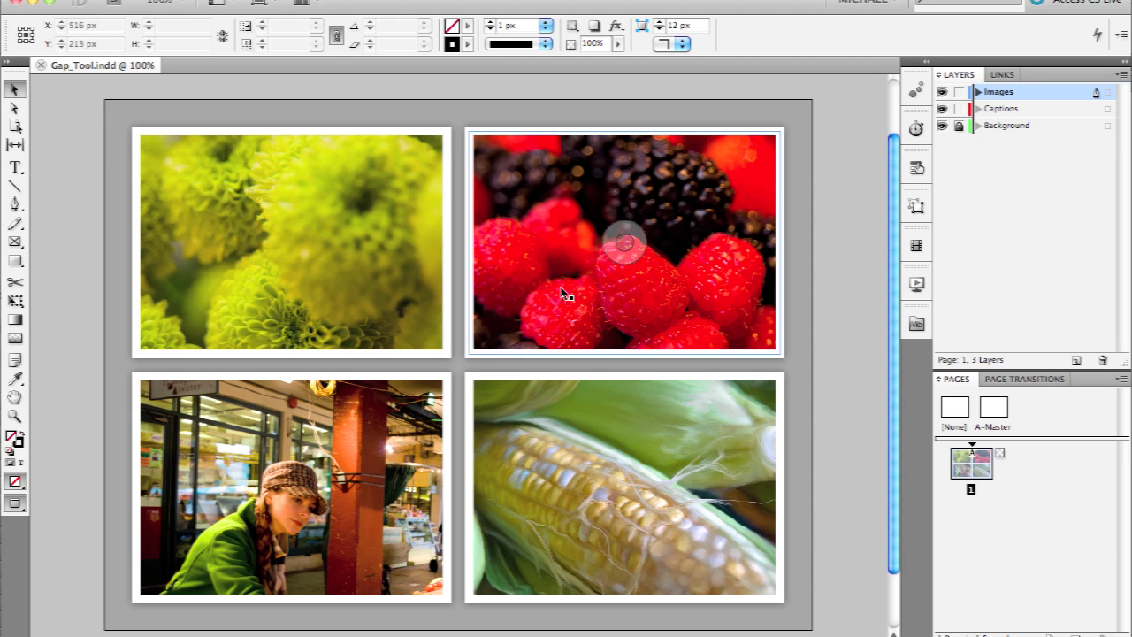
left_click(361, 252)
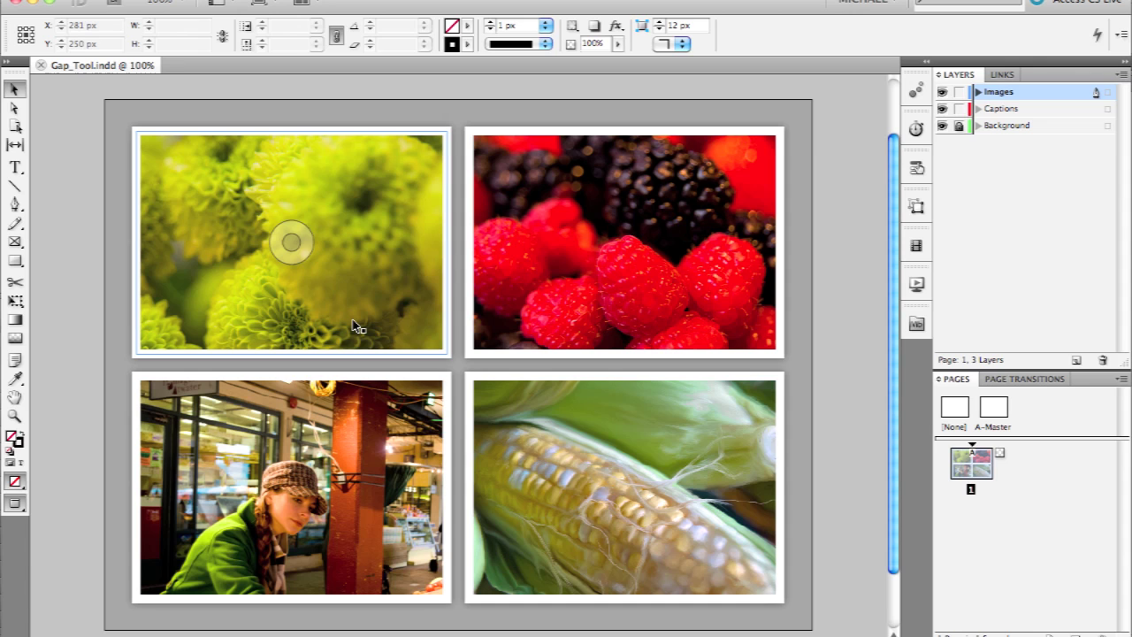
left_click(306, 443)
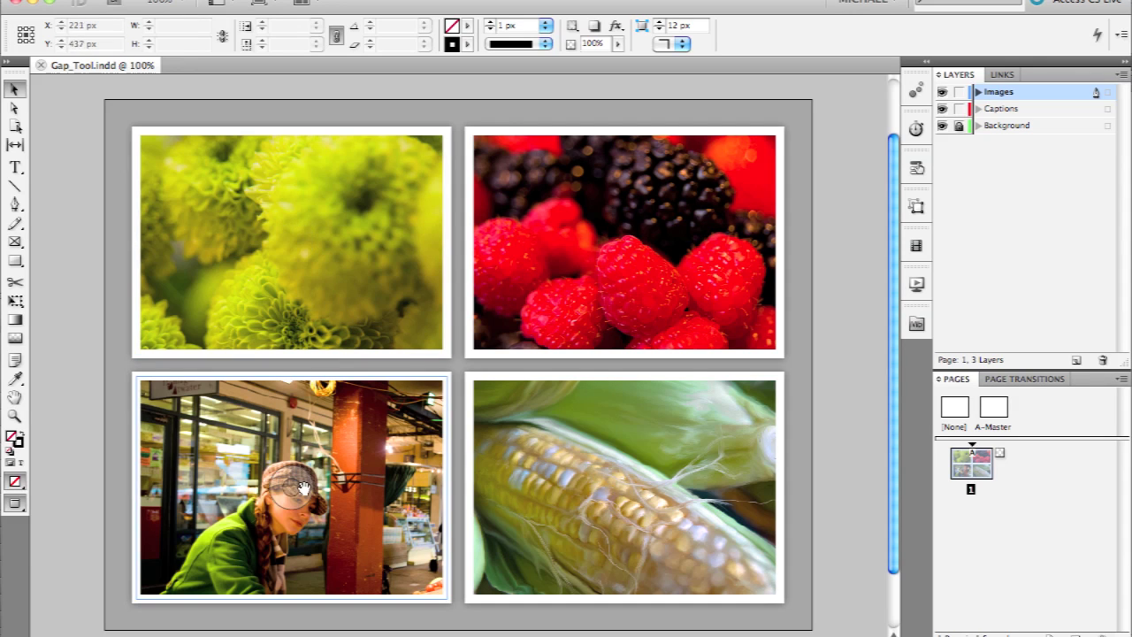
left_click(429, 366)
Step: Shift the flower, raspberry, corn and girl pictures within their frames for new crops
left_click(291, 240)
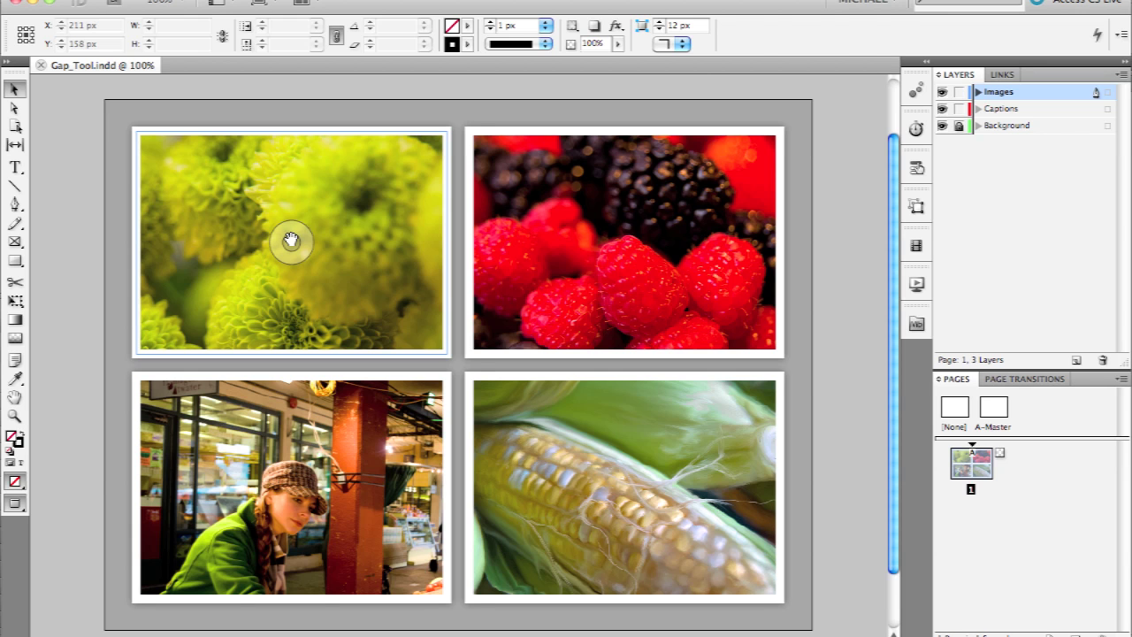
left_click_drag(291, 239, 289, 214)
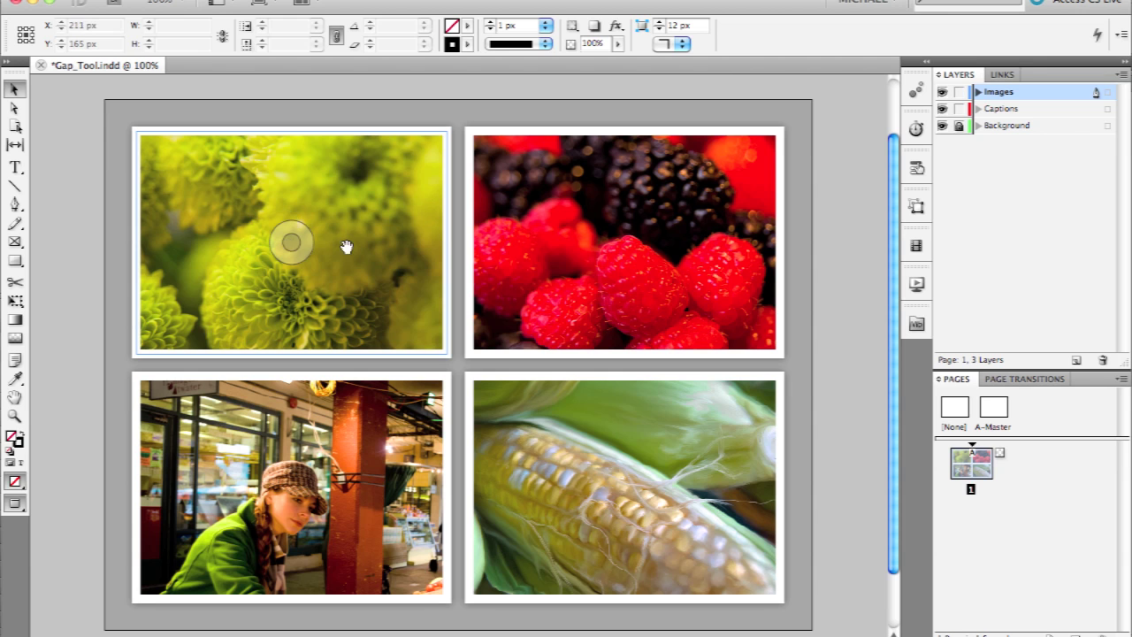
left_click_drag(624, 270, 620, 244)
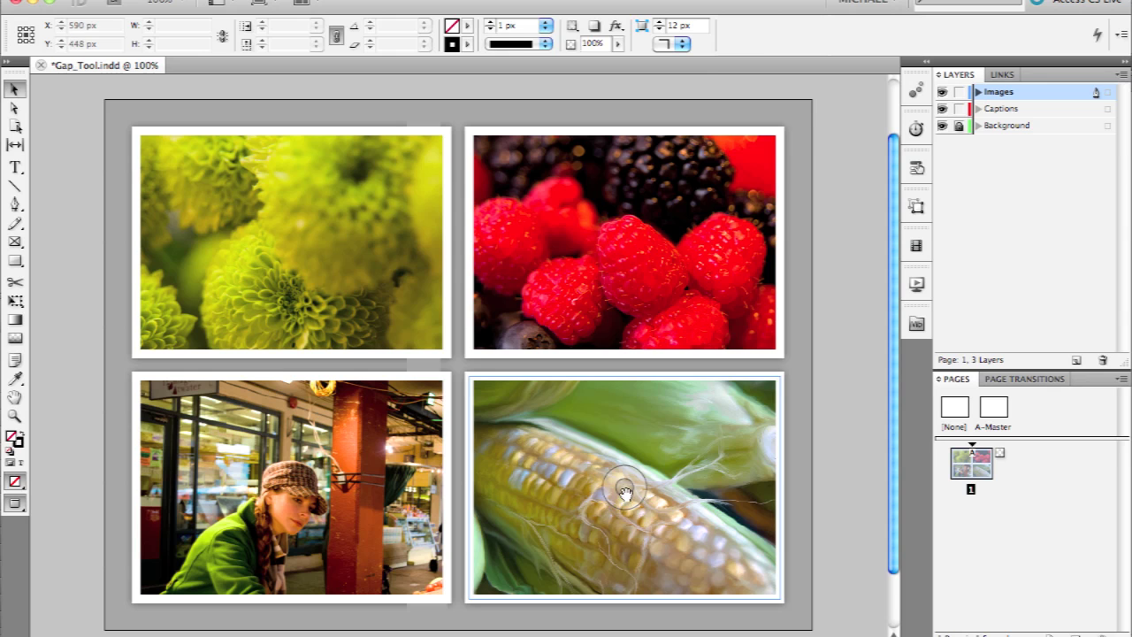
mouse_move(624, 487)
left_mouse_down()
mouse_move(634, 476)
mouse_move(619, 486)
left_mouse_up()
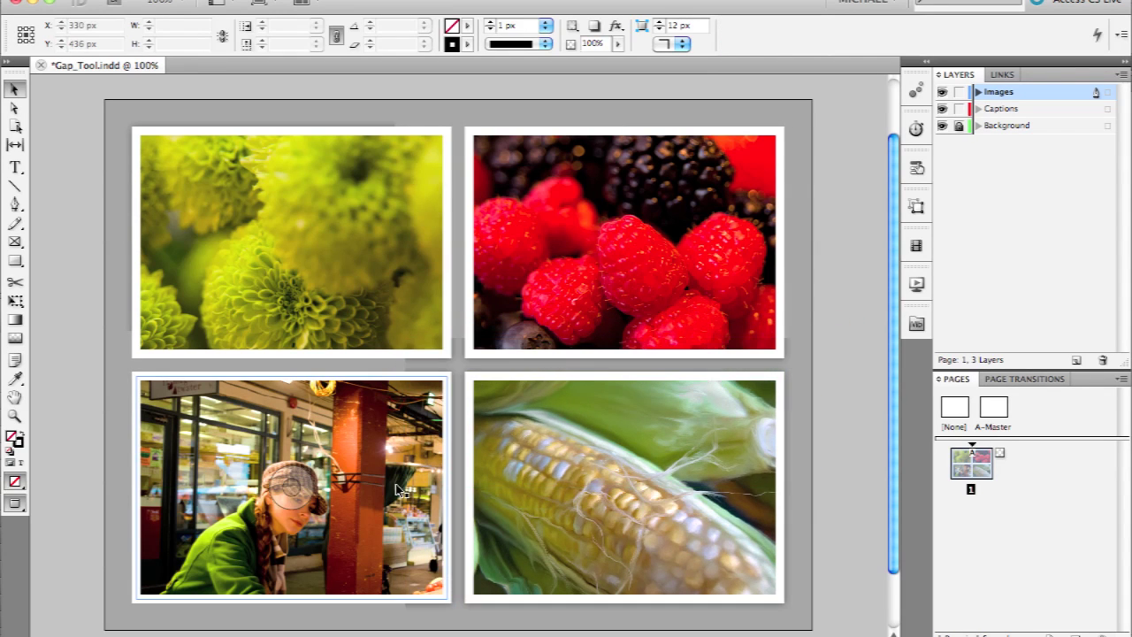
mouse_move(288, 487)
left_mouse_down()
mouse_move(283, 424)
mouse_move(292, 452)
mouse_move(295, 418)
mouse_move(276, 484)
left_mouse_up()
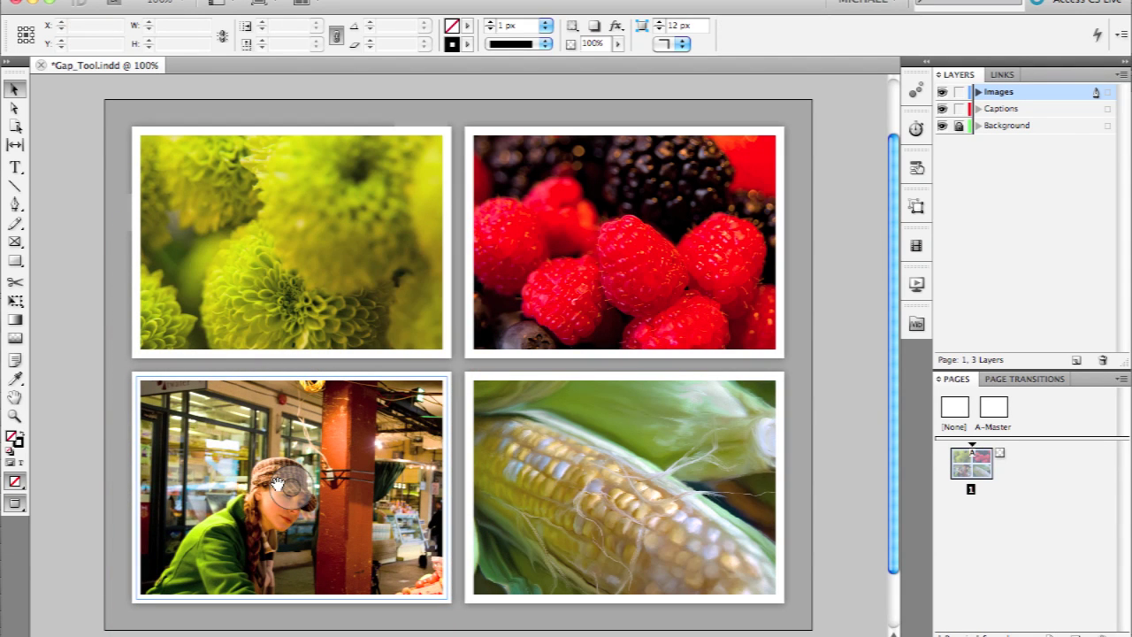
Step: Select the flower picture inside its frame to reveal its 424.8 × 638.4 px bounds
left_click(362, 309)
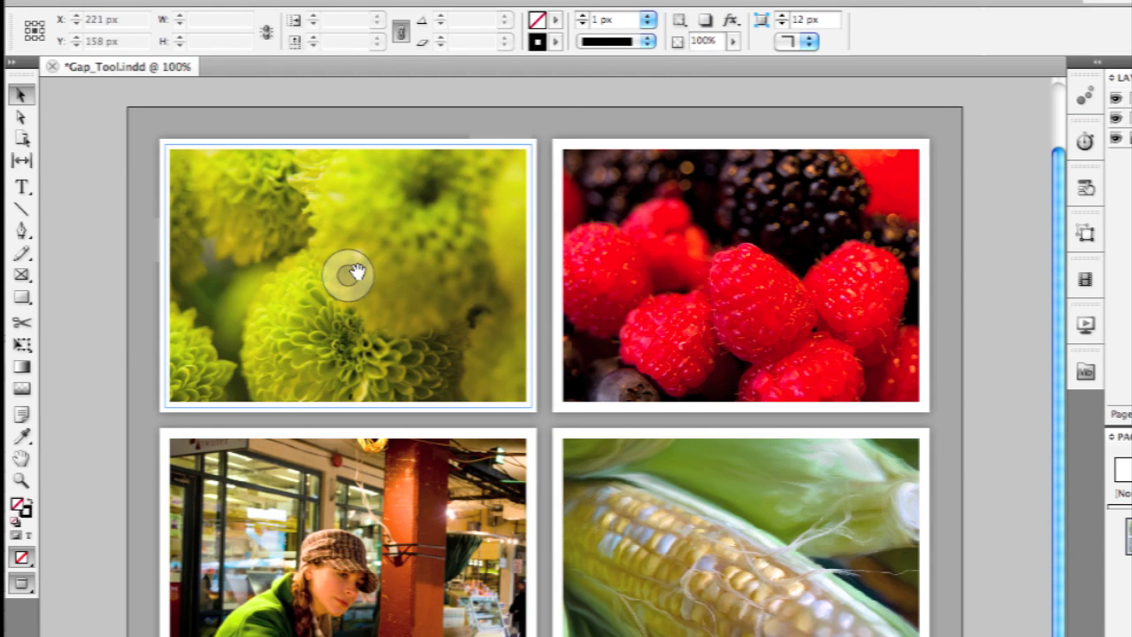
left_click(356, 272)
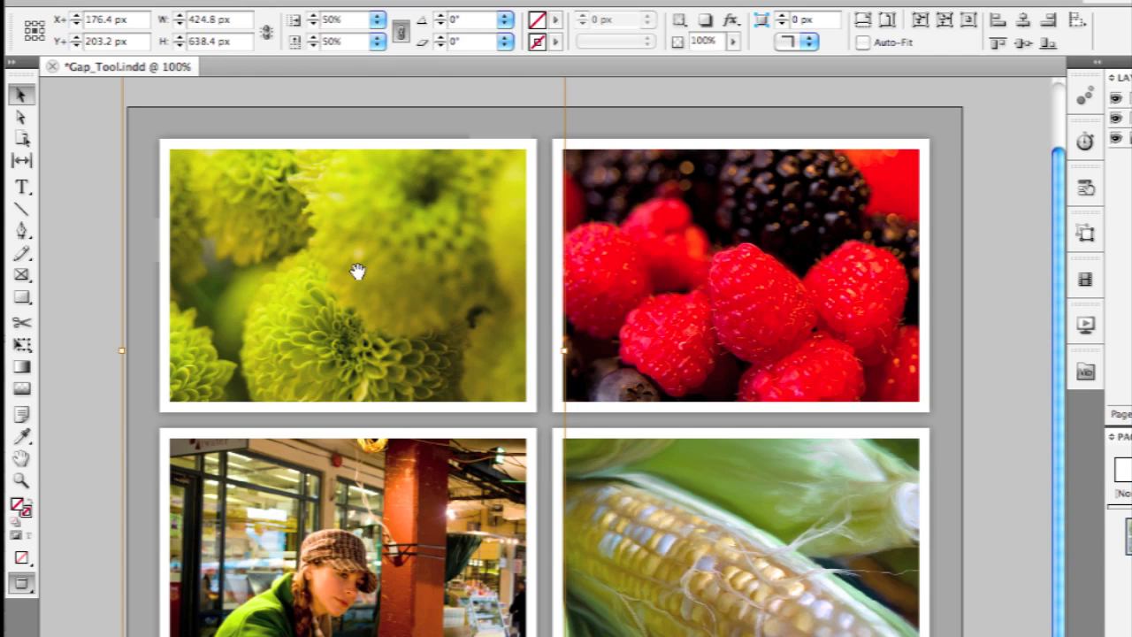
left_click(251, 252)
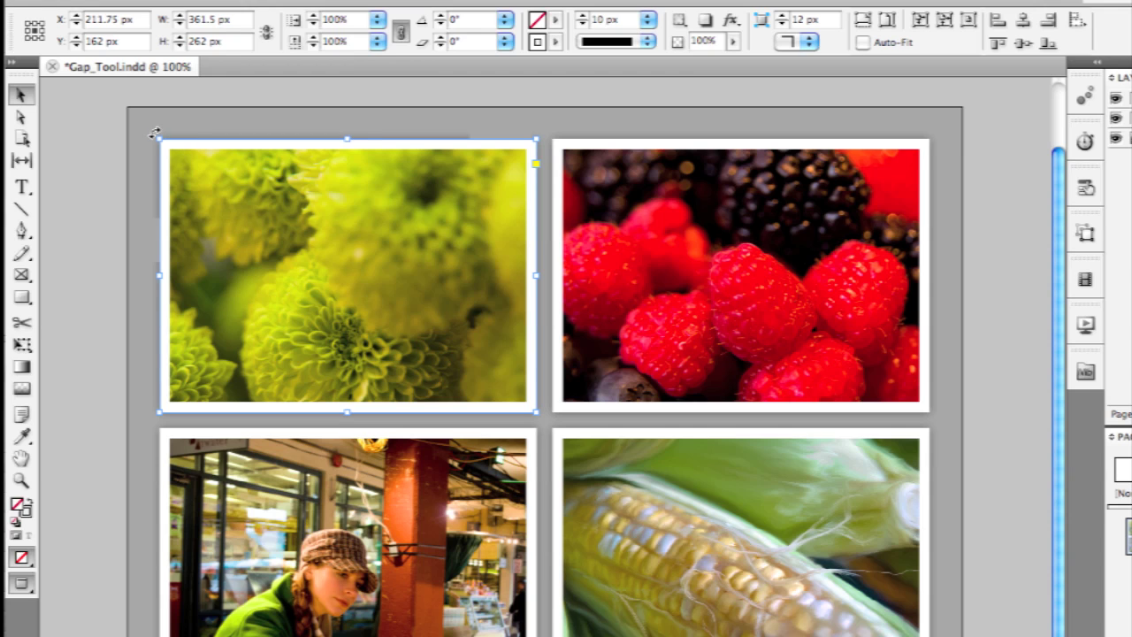
mouse_move(154, 132)
left_mouse_down()
mouse_move(139, 185)
mouse_move(150, 134)
mouse_move(182, 115)
mouse_move(142, 189)
mouse_move(169, 136)
mouse_move(161, 155)
left_mouse_up()
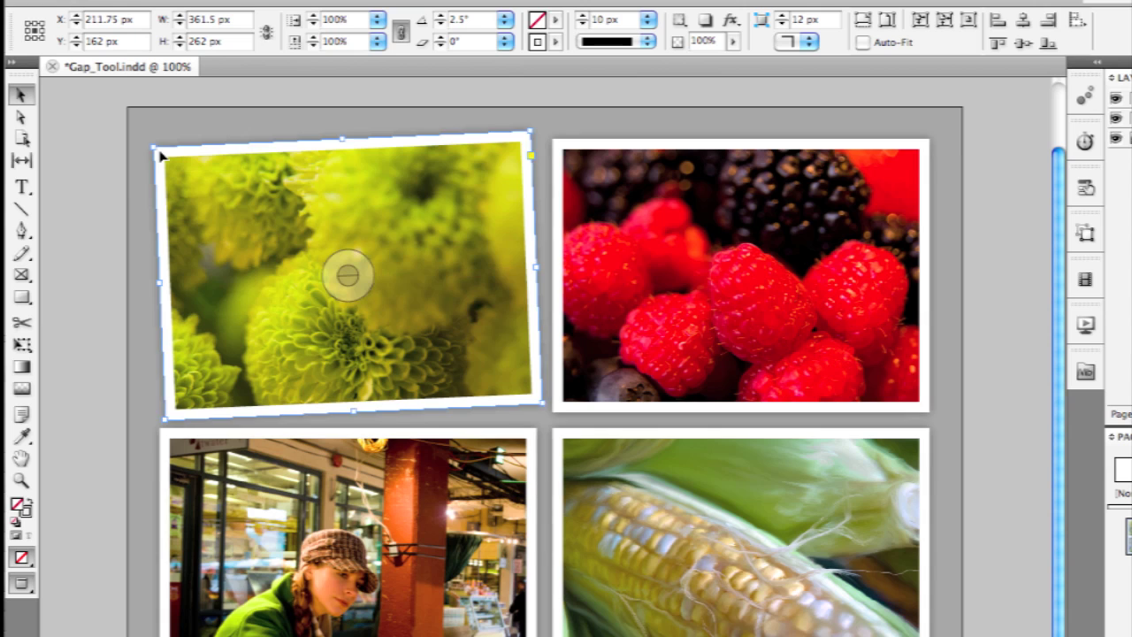
key("super+z")
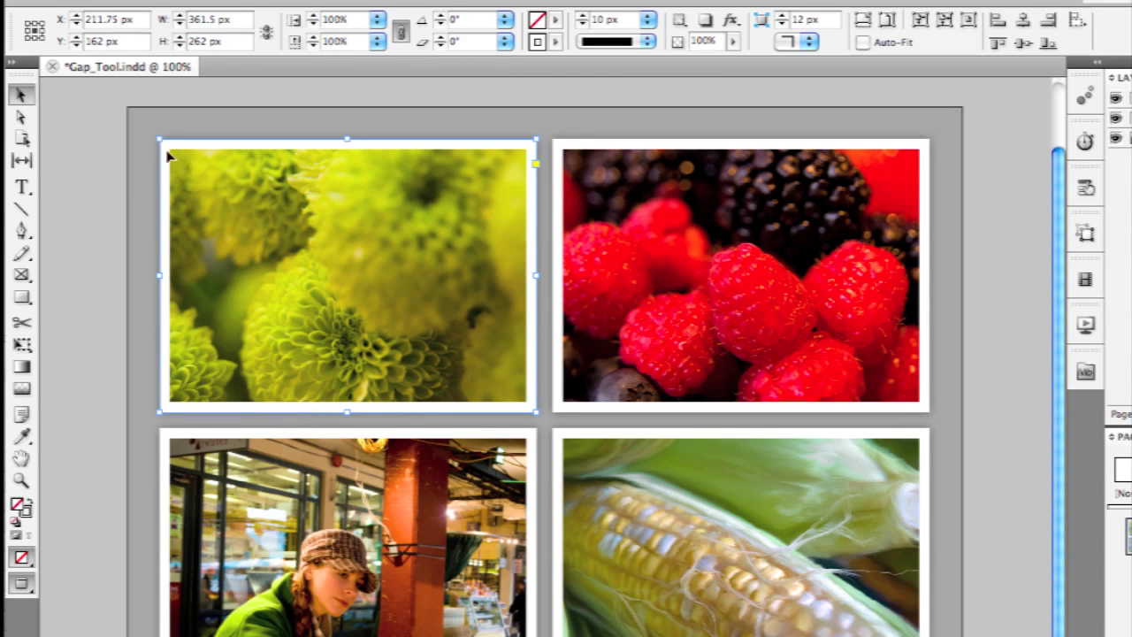
key("super+a")
left_click(741, 275)
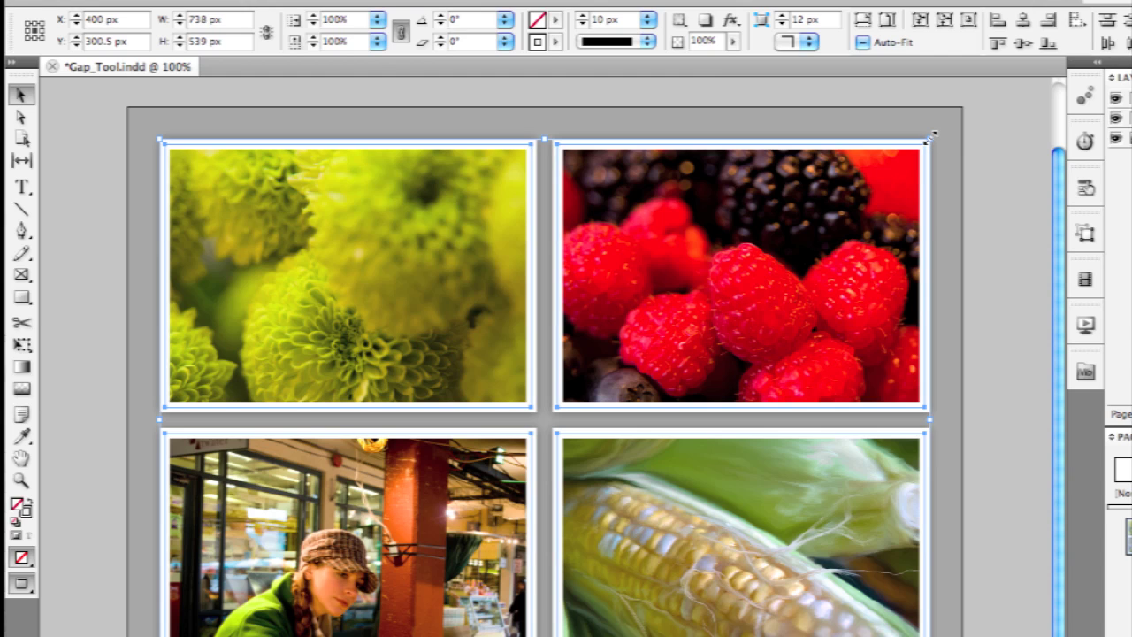
left_click_drag(933, 134, 842, 228)
key("ctrl+z")
left_click(951, 209)
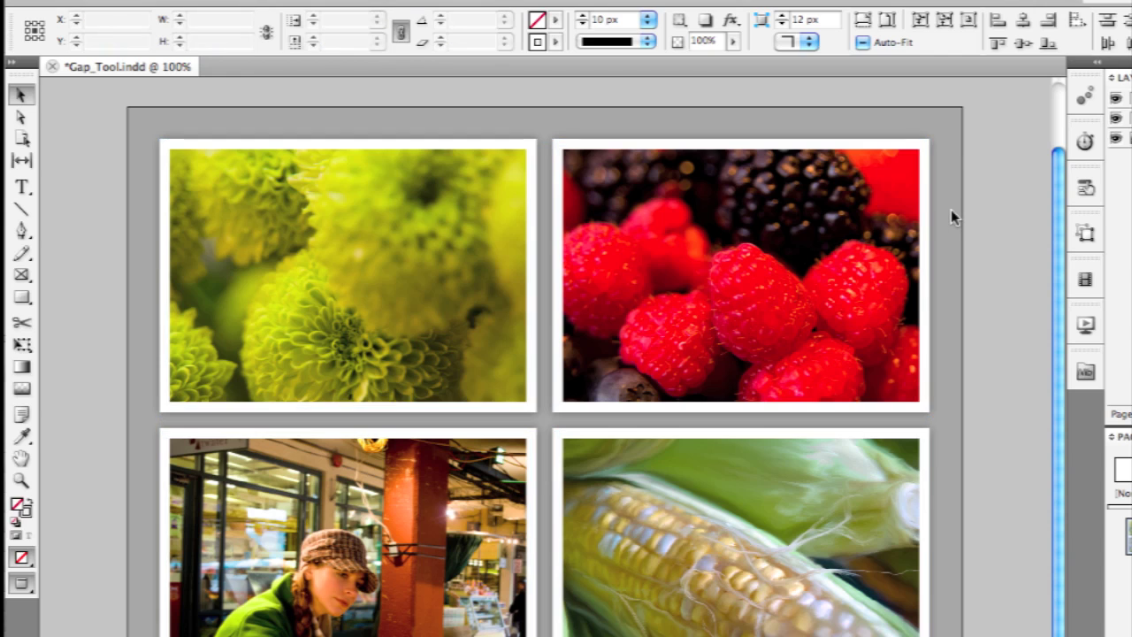
Step: Undo the trial shrink so the flower frame is 361.5 × 262 px, then enable Auto-Fit
left_click(513, 172)
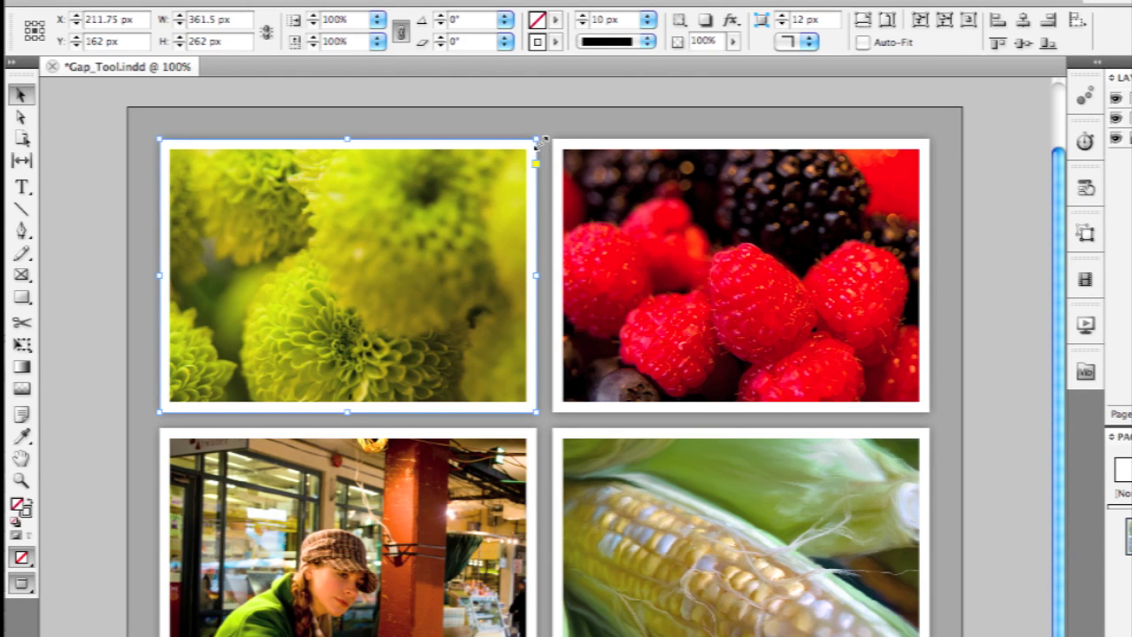
left_click_drag(537, 142, 450, 200)
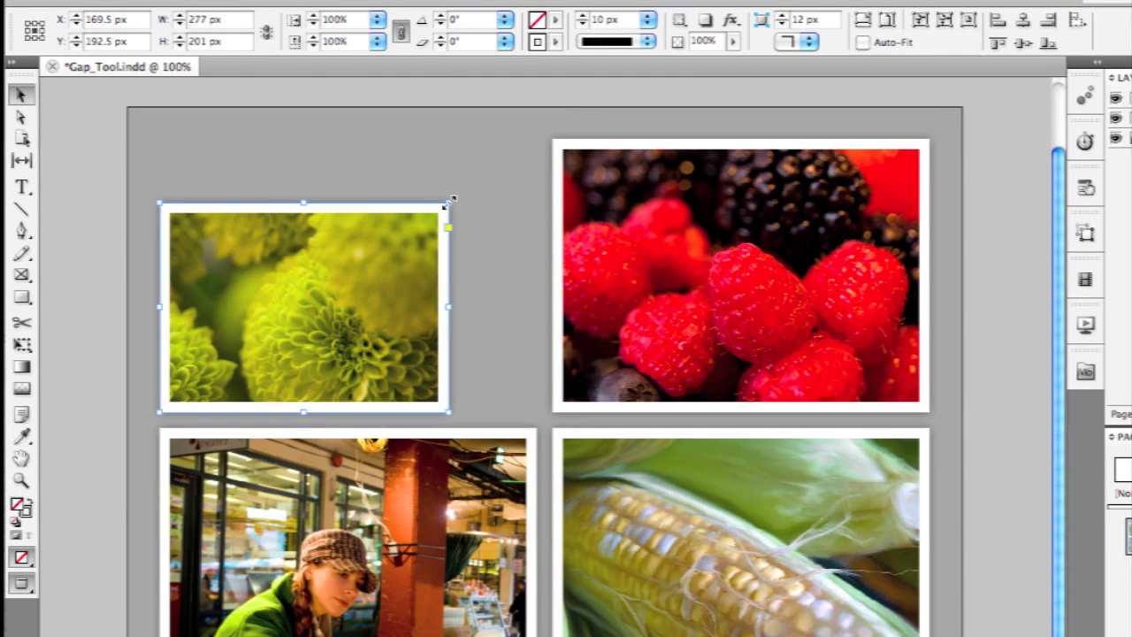
key("super+z")
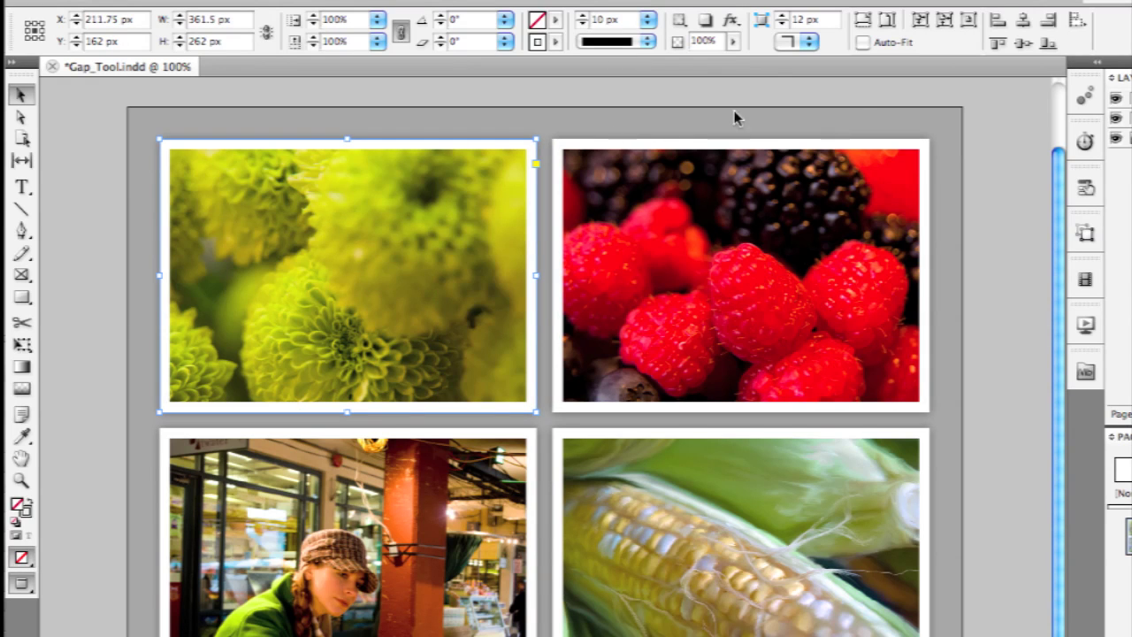
left_click(863, 42)
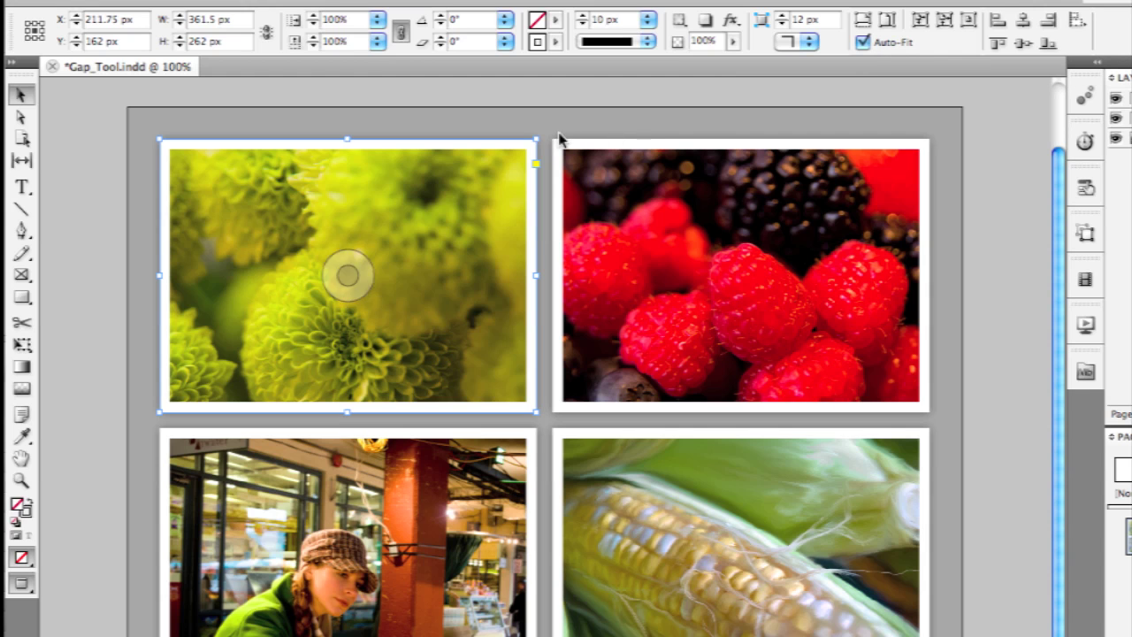
Step: Test Auto-Fit by shrinking the flower frame from its top-right corner, then undo
left_click_drag(537, 139, 503, 164)
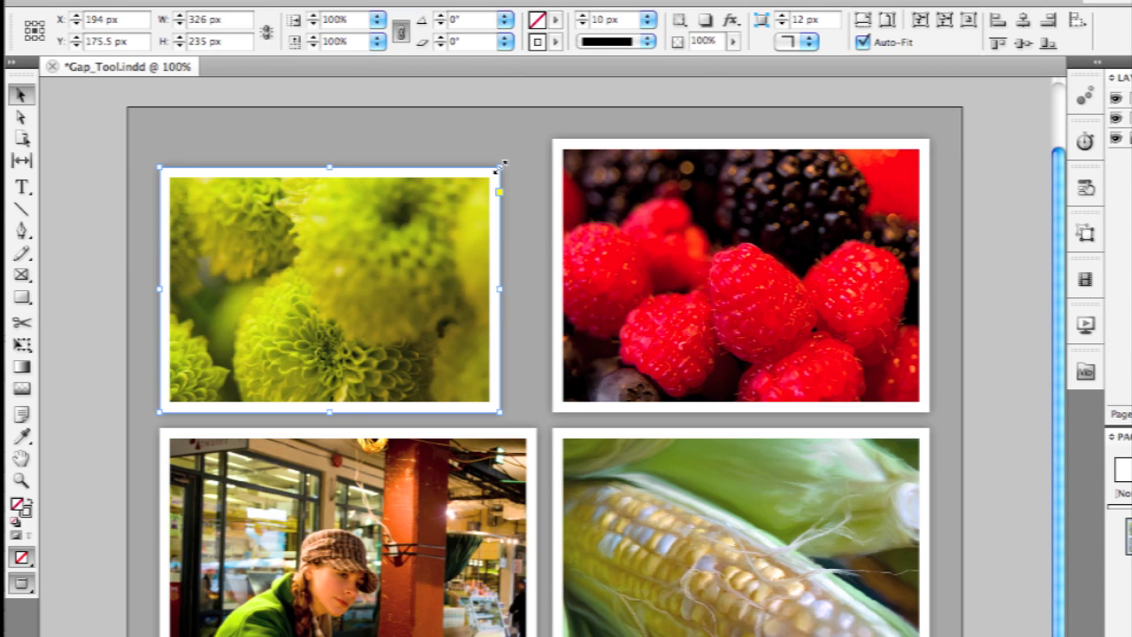
key("ctrl+z")
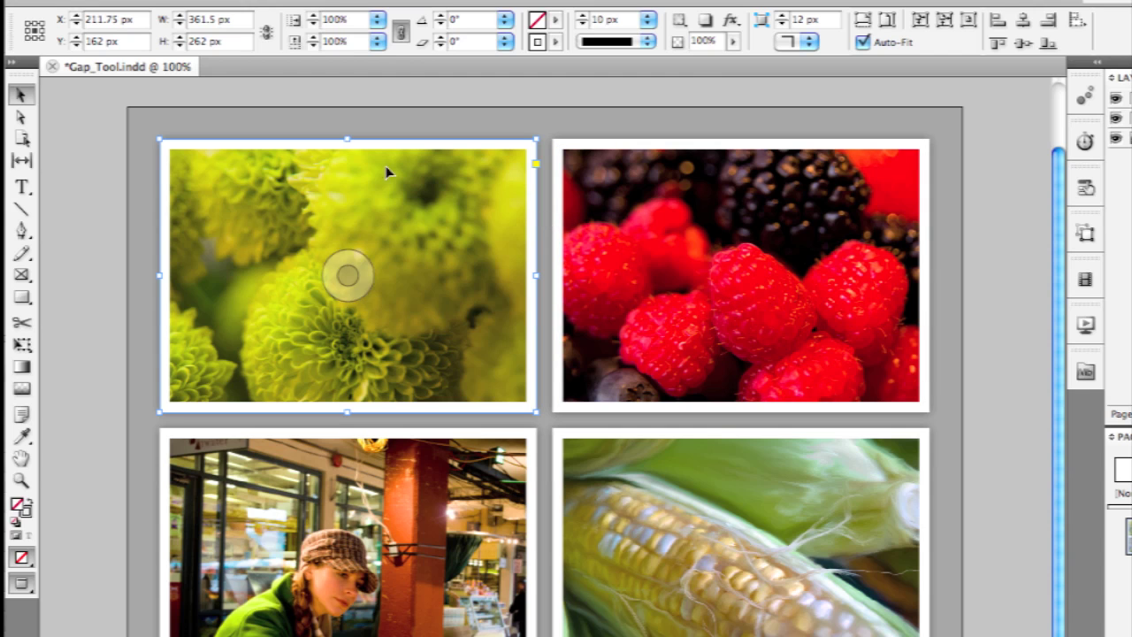
Step: With the Gap Tool, drag the 15 px vertical gap between photo columns left
left_click(23, 161)
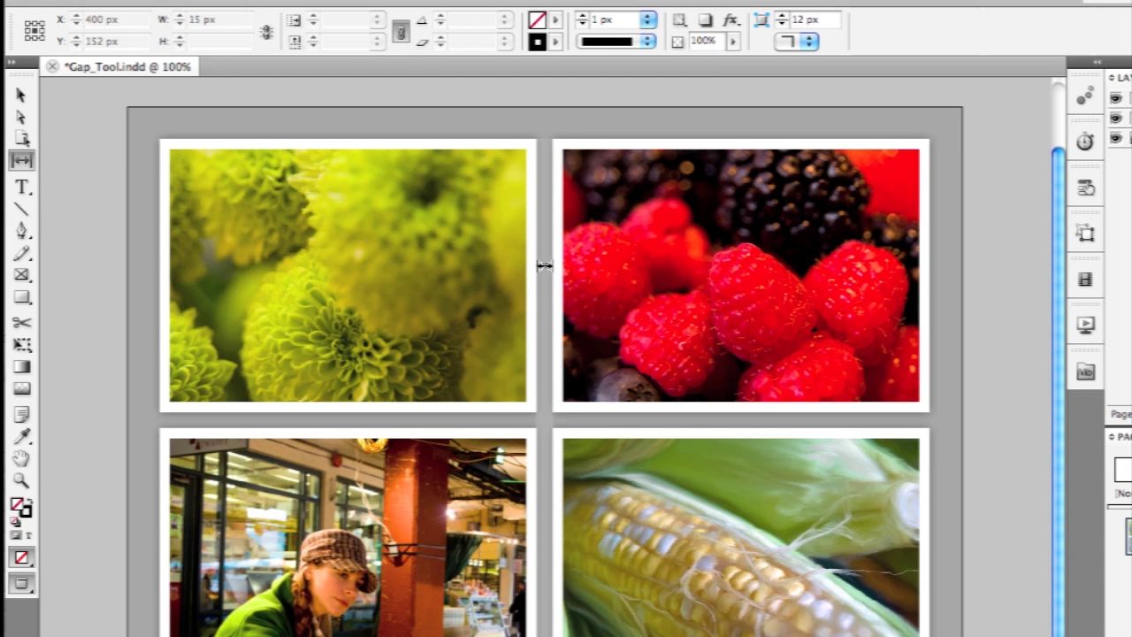
left_click_drag(544, 266, 481, 341)
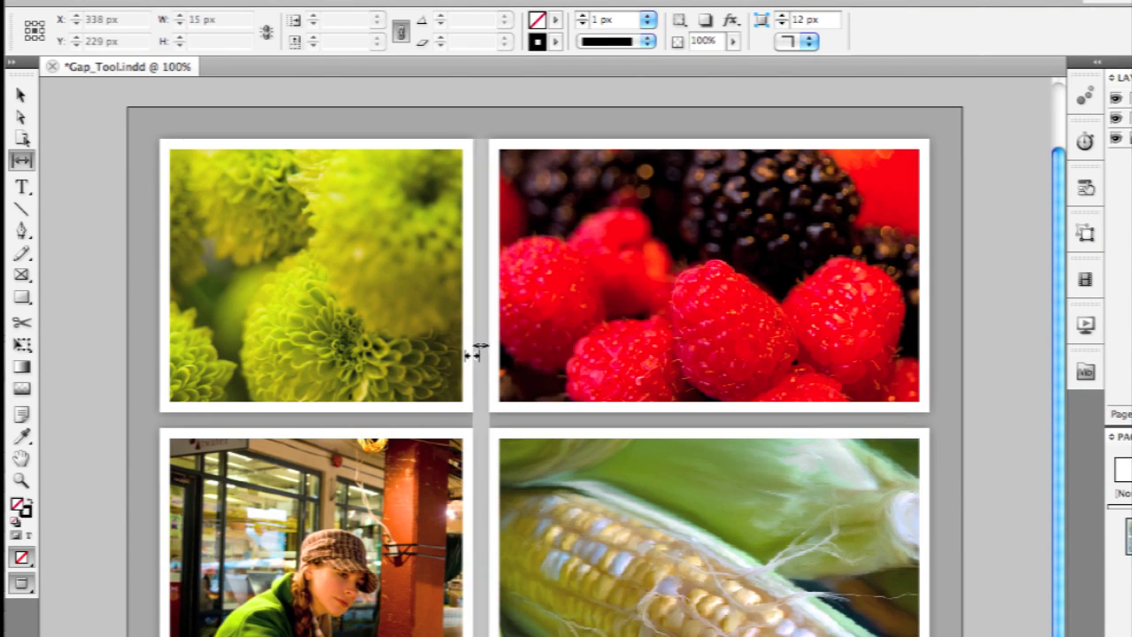
Step: Nudge the row gap up, then drag the top-row gap right to widen the flower photo
mouse_move(419, 417)
left_mouse_down()
mouse_move(413, 362)
mouse_move(413, 453)
mouse_move(412, 349)
mouse_move(406, 405)
left_mouse_up()
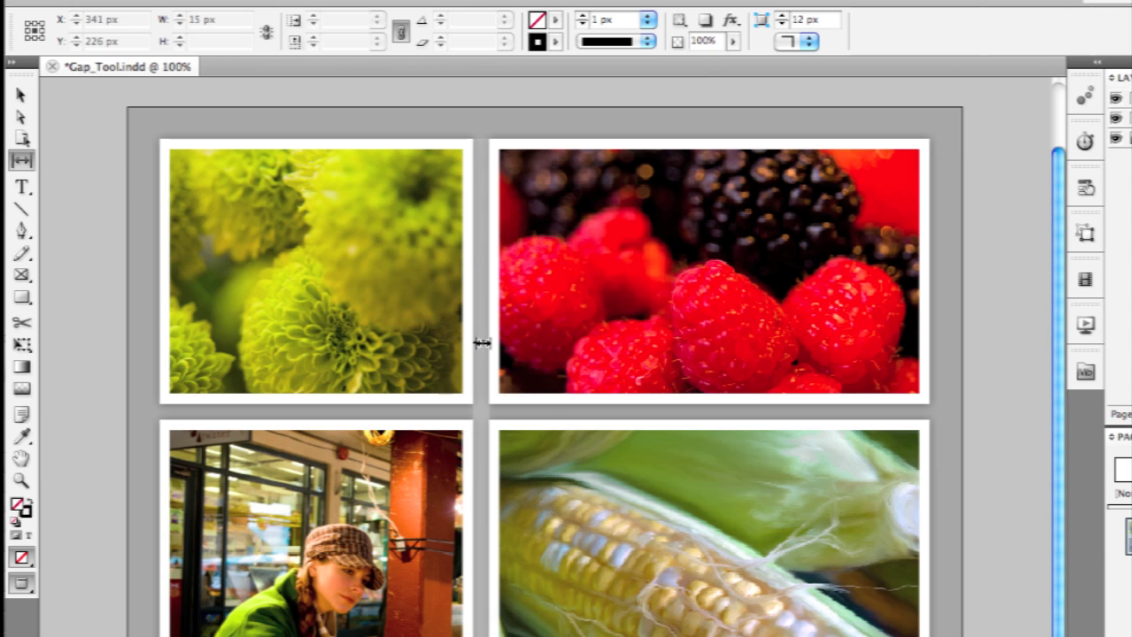
left_click_drag(481, 343, 641, 335)
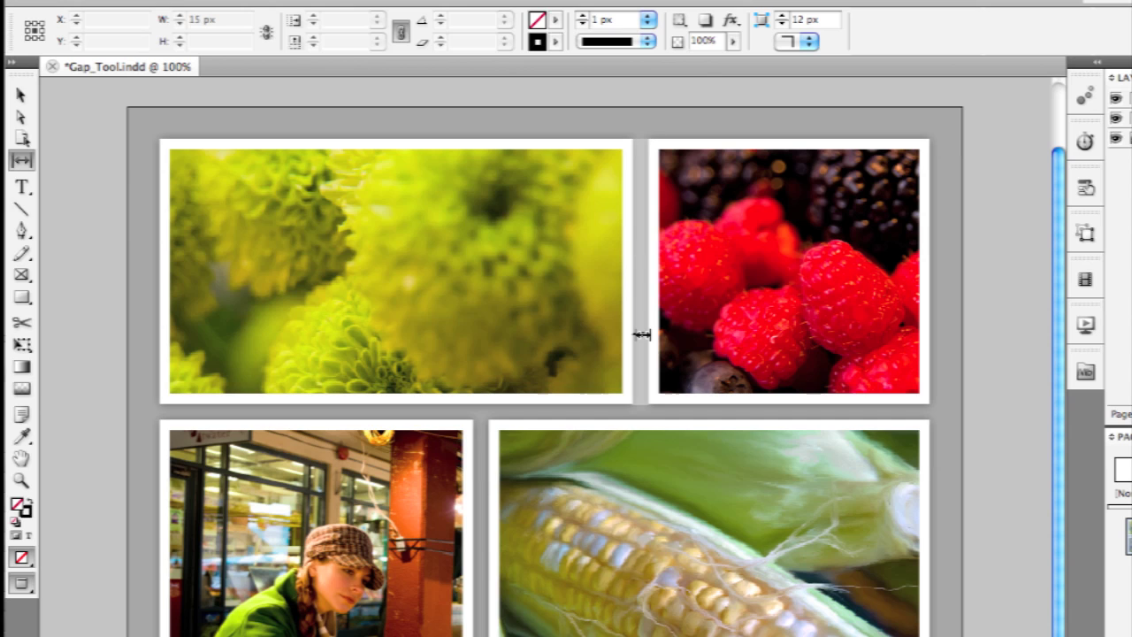
Step: Round the raspberry frame's corners to about 40 px with live corners
key("v")
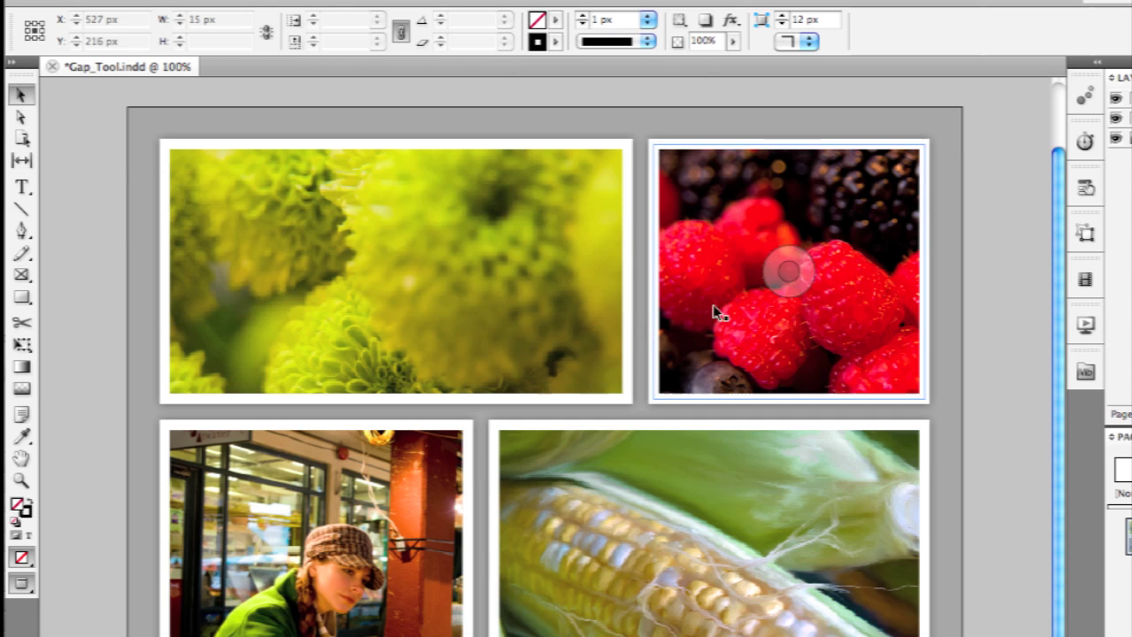
left_click(750, 232)
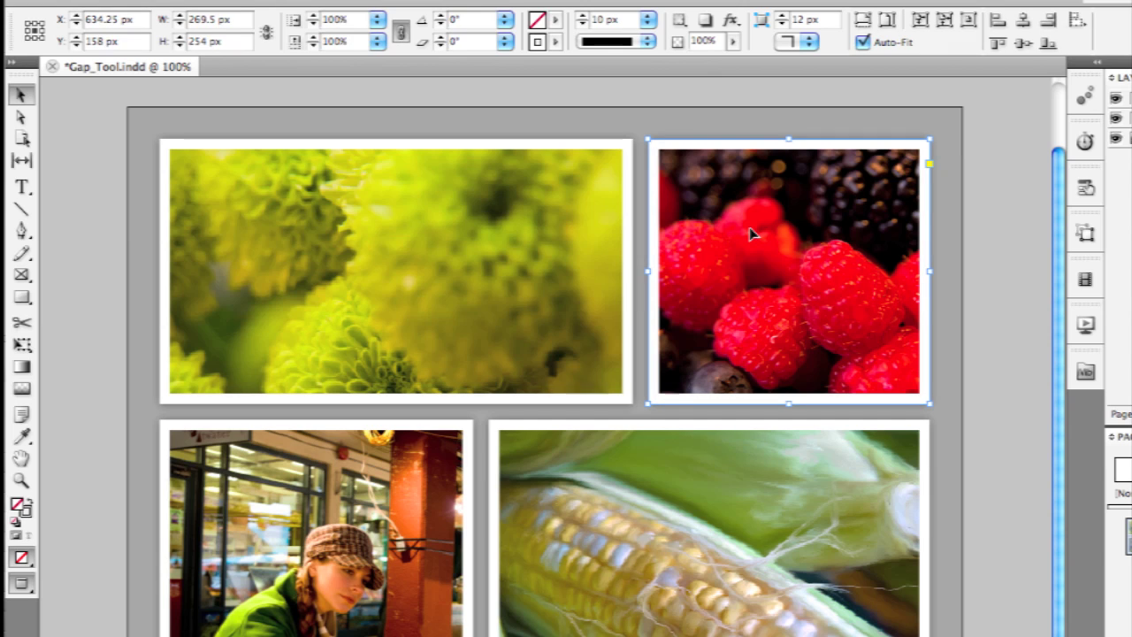
left_click(931, 166)
mouse_move(929, 144)
left_mouse_down()
mouse_move(888, 157)
mouse_move(954, 144)
mouse_move(944, 145)
left_mouse_up()
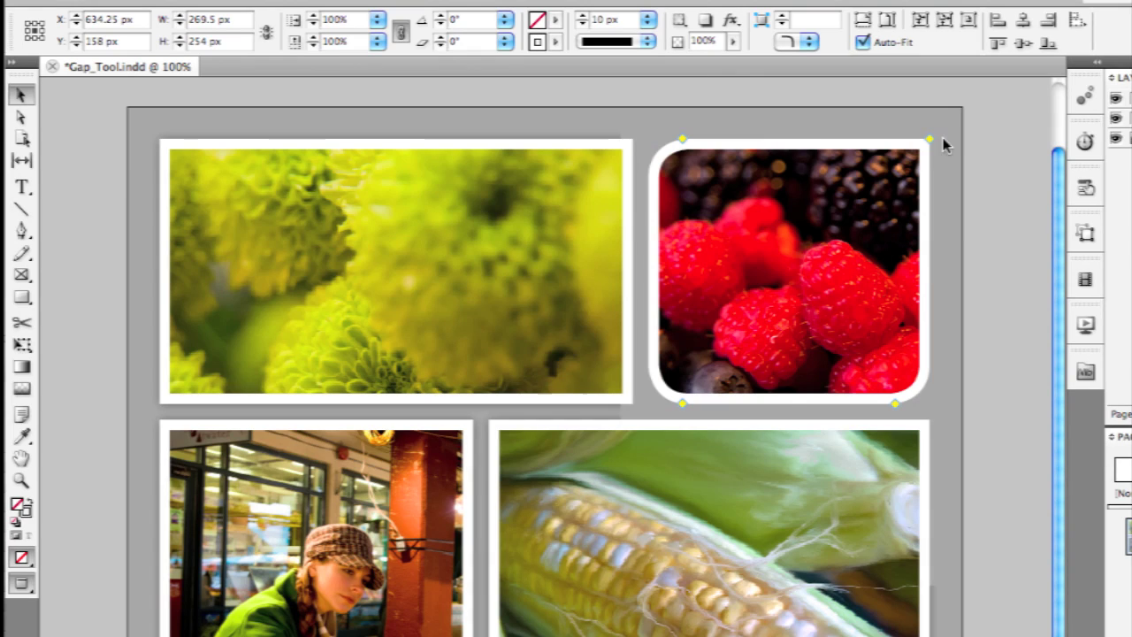
Step: Round the flower frame's corners with live corners and deselect it
left_click(597, 207)
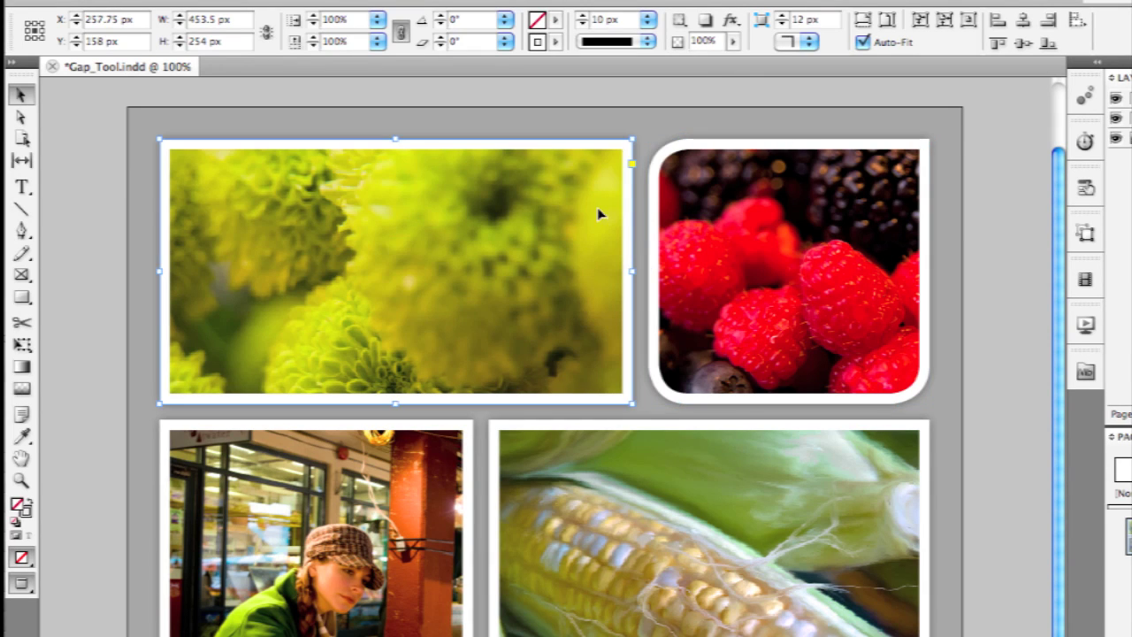
left_click(632, 166)
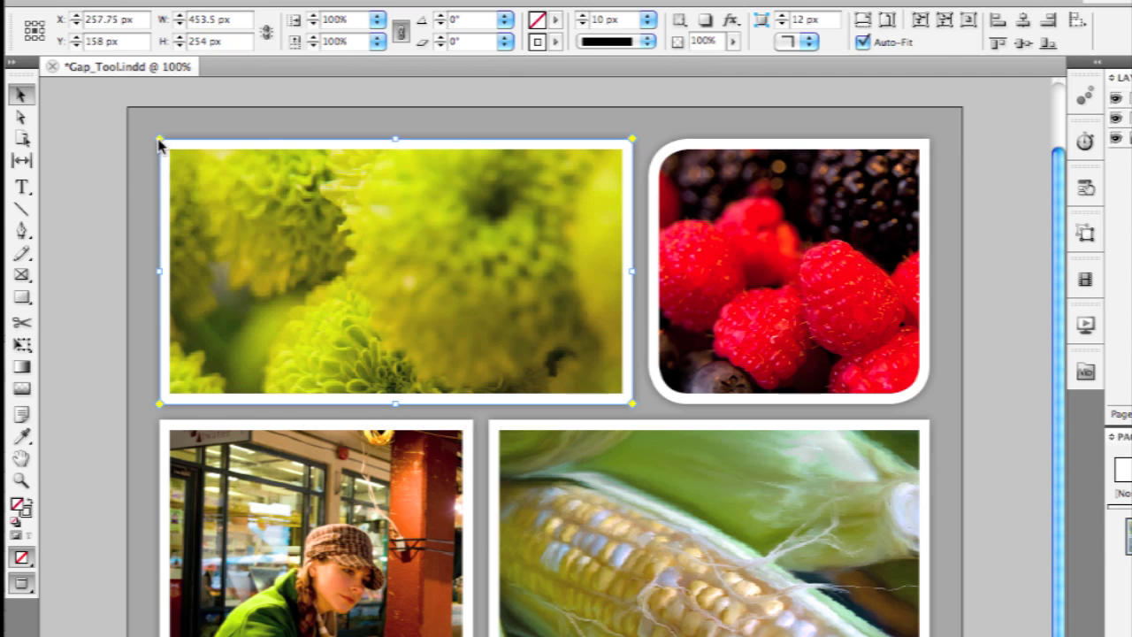
left_click_drag(159, 143, 221, 146)
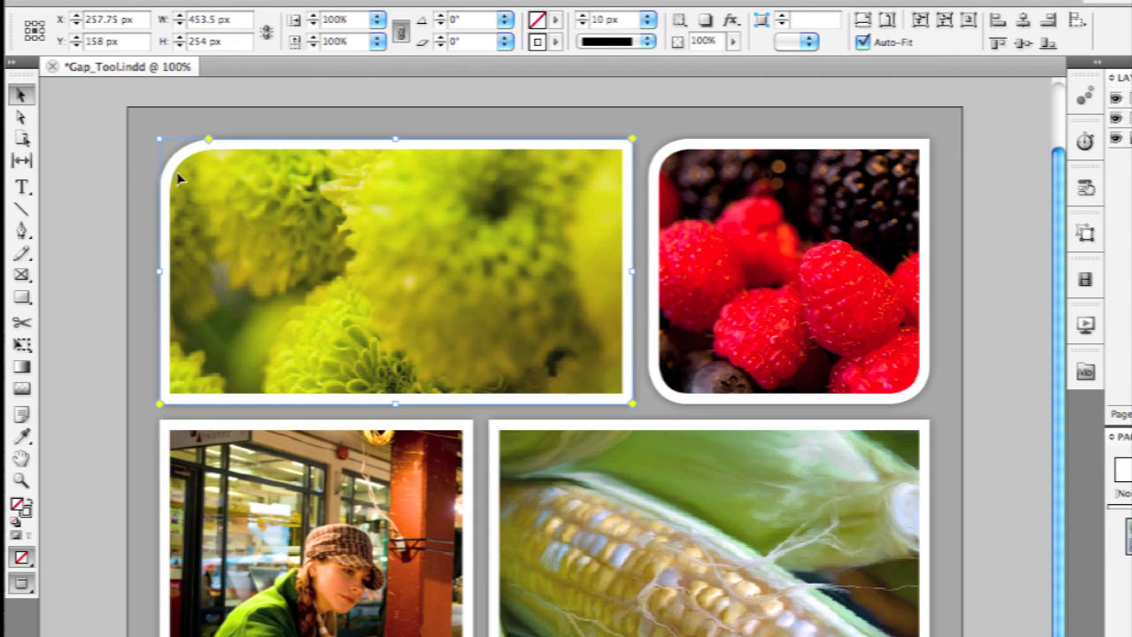
left_click(96, 230)
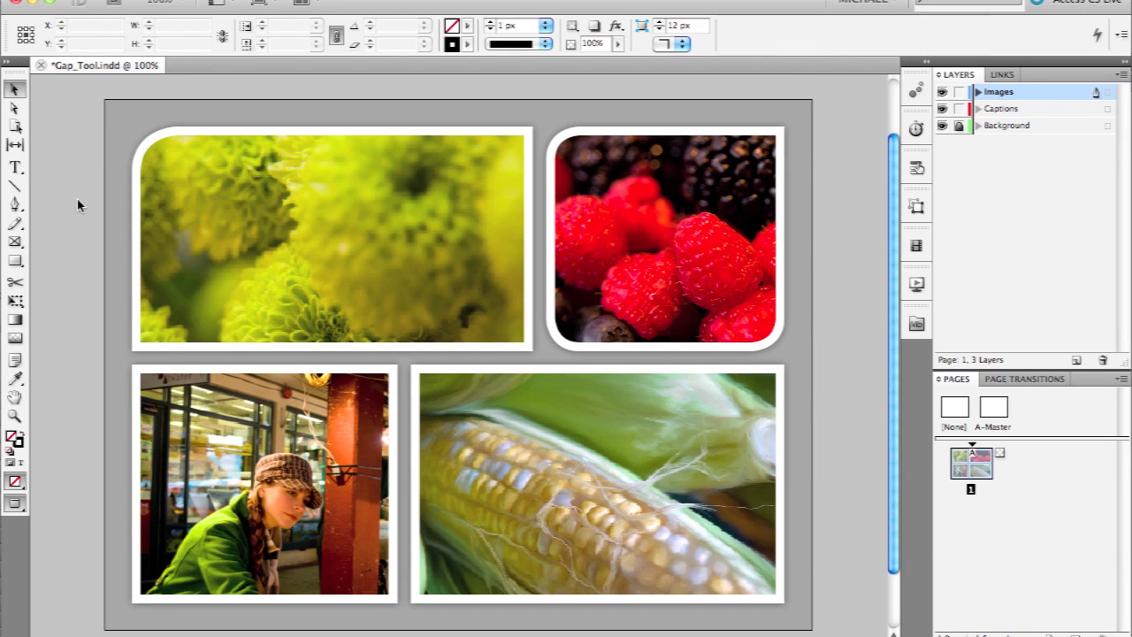